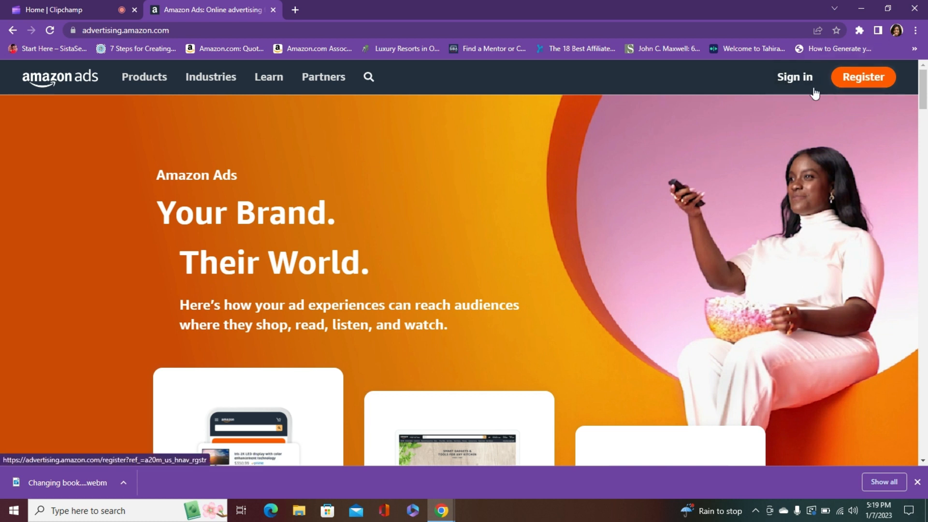
Open the sign-in page for the United States Advertising console
click(788, 83)
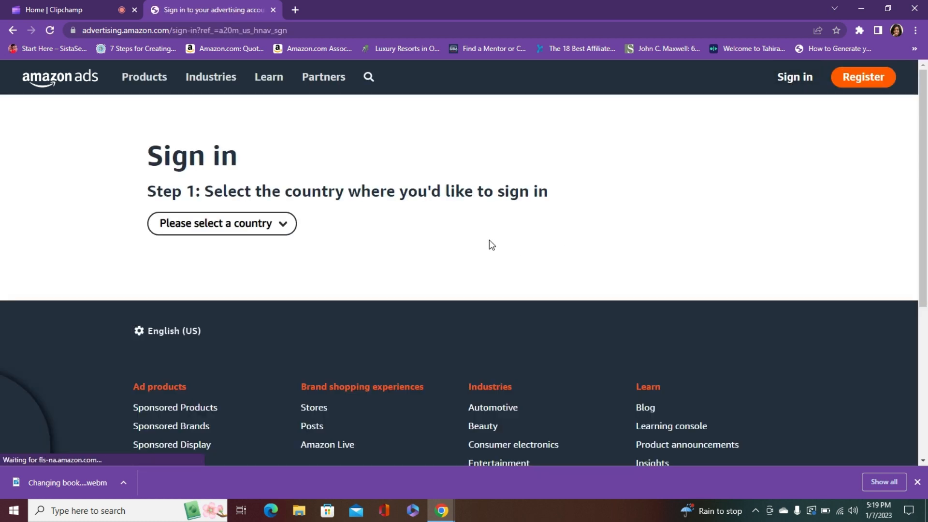
click(281, 229)
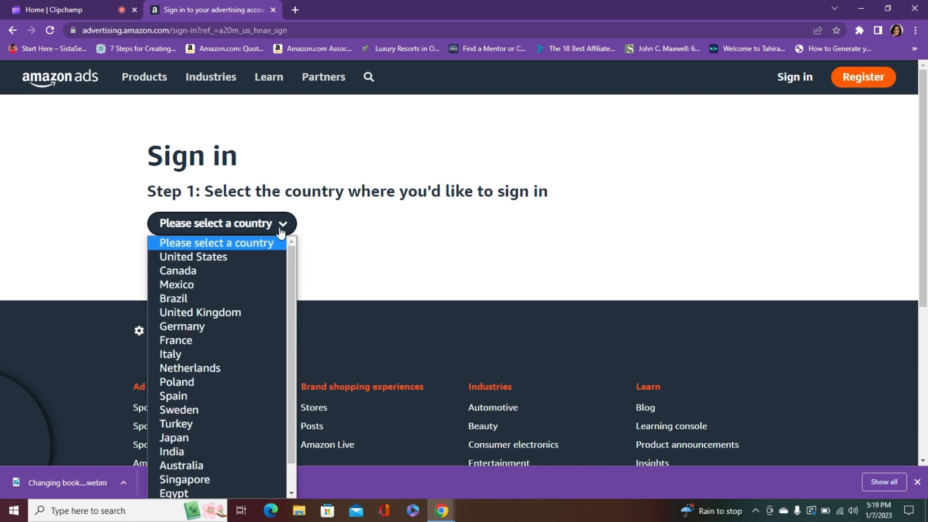
click(234, 254)
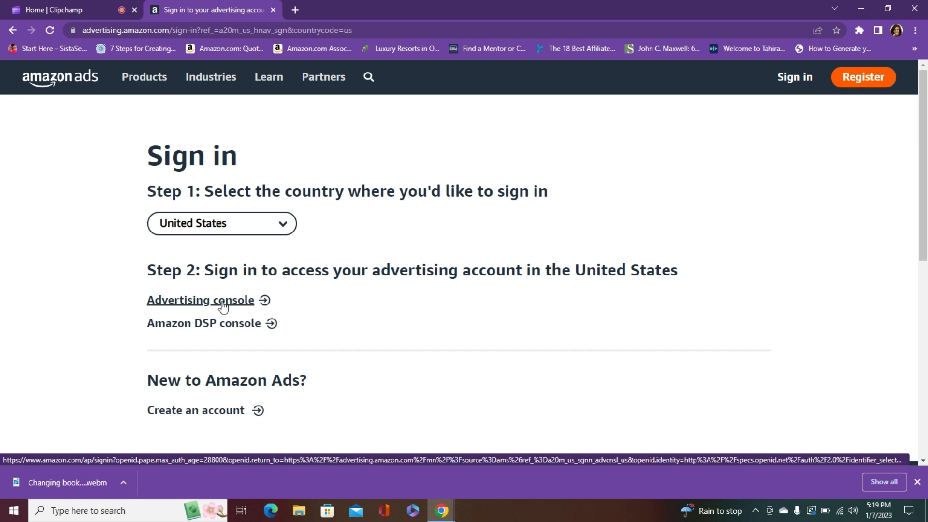
click(231, 301)
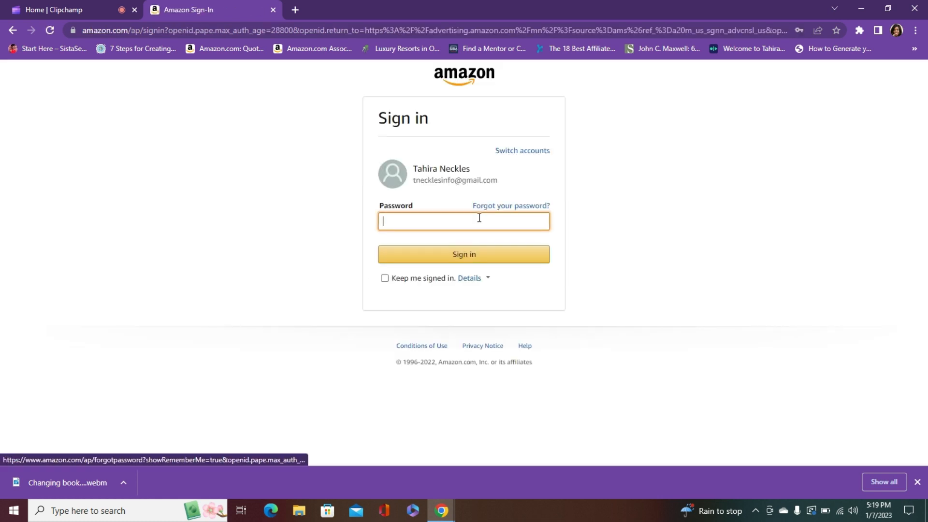
Fill in the account password from the saved login and sign in to the advertising account
click(463, 227)
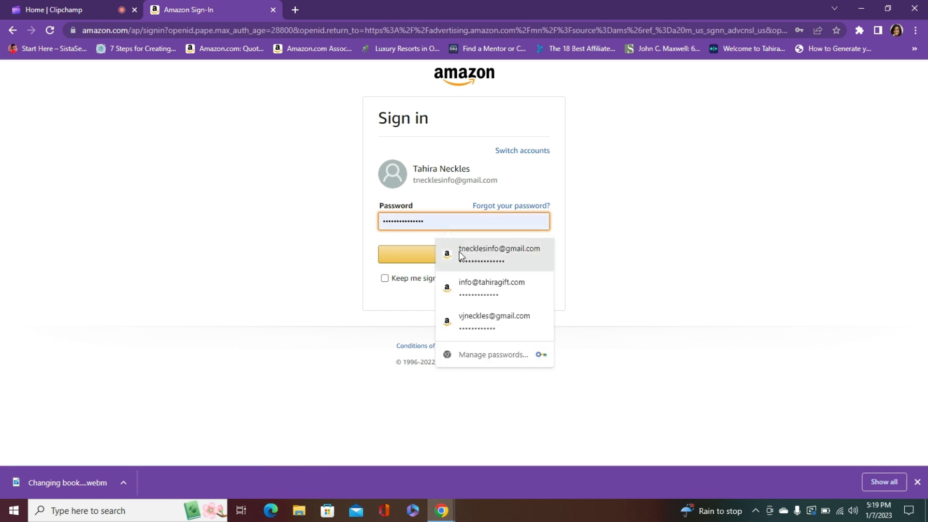
click(462, 248)
click(457, 257)
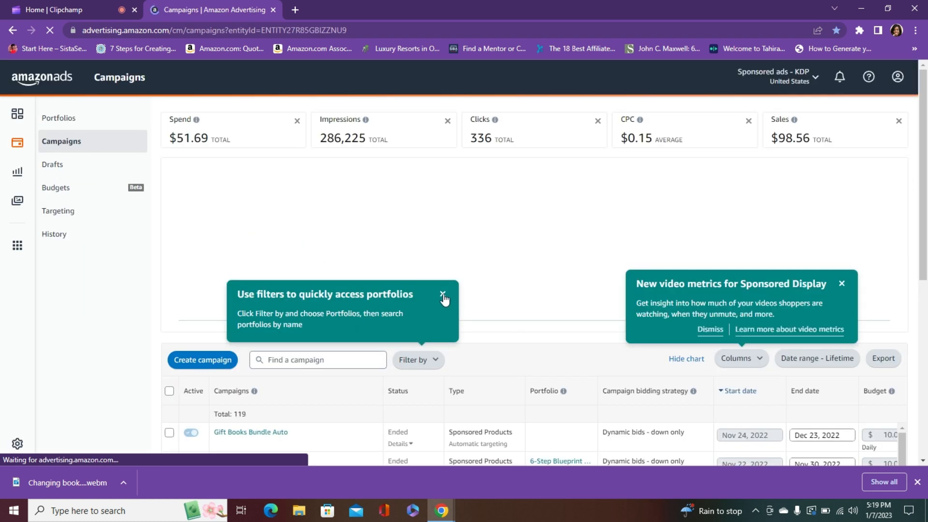
Dismiss the notices about portfolio filters and new video metrics on the campaigns page
click(443, 293)
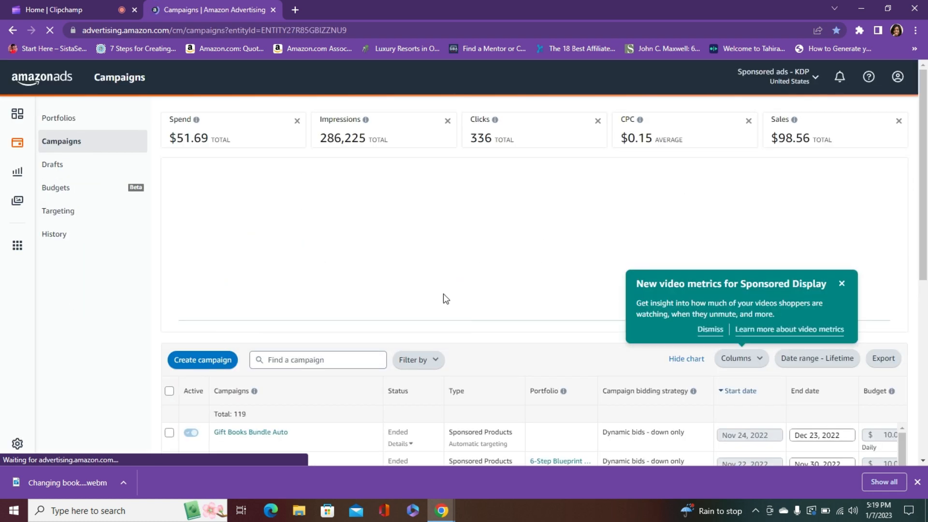
click(840, 284)
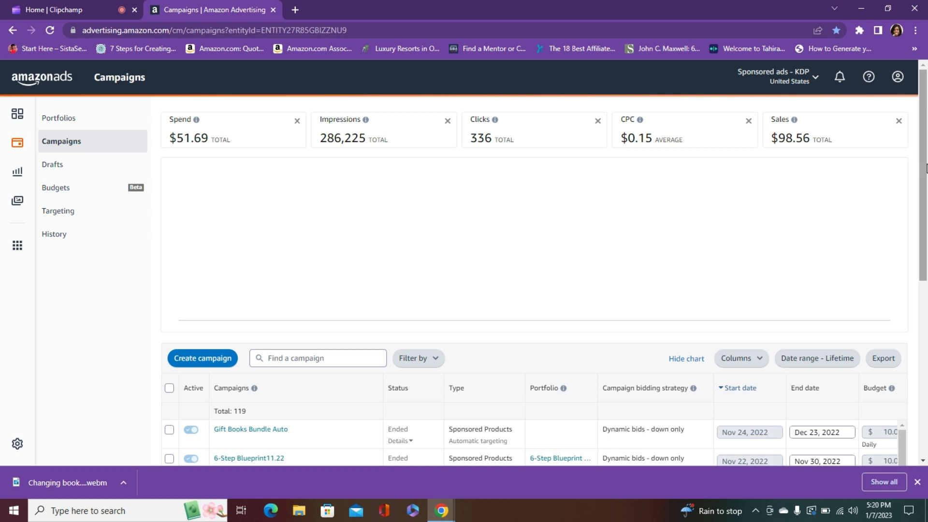
drag(926, 168, 925, 144)
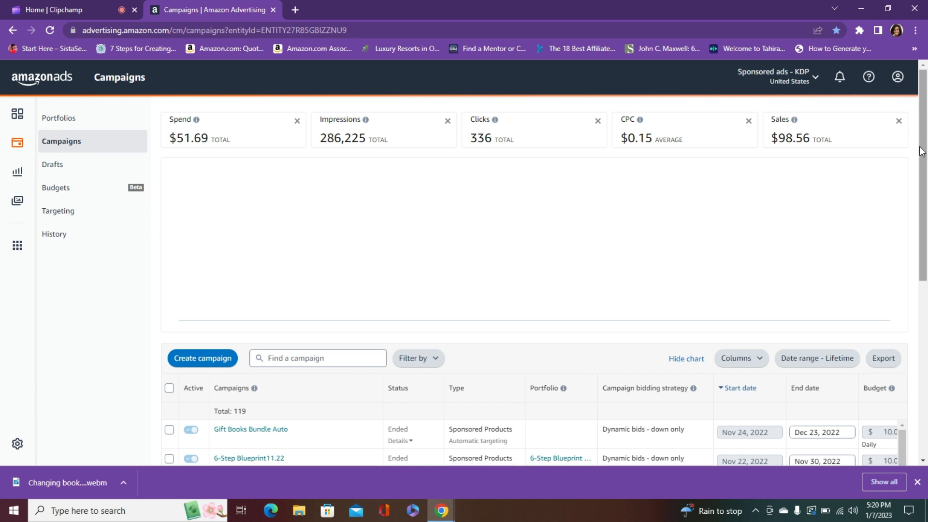
Start a new Sponsored Products campaign and choose the Standard ad format
click(205, 365)
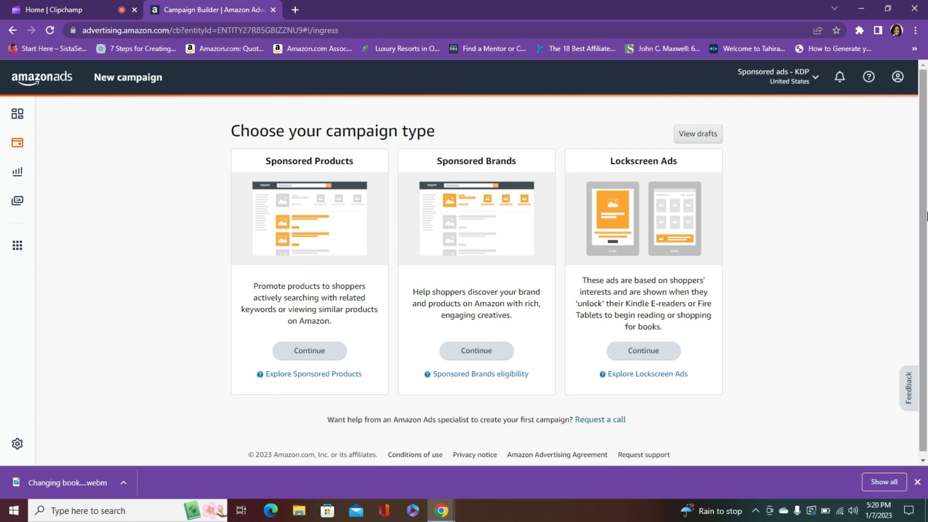
drag(926, 217, 926, 237)
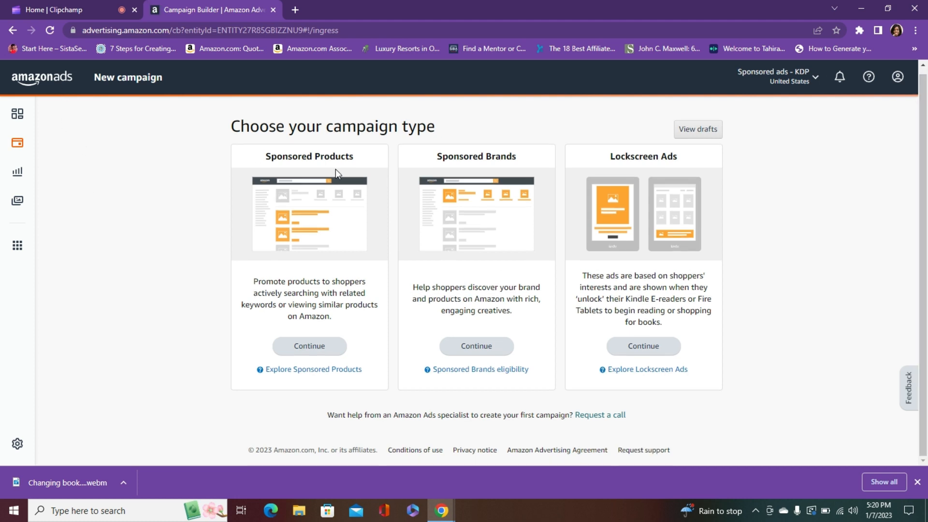
click(313, 348)
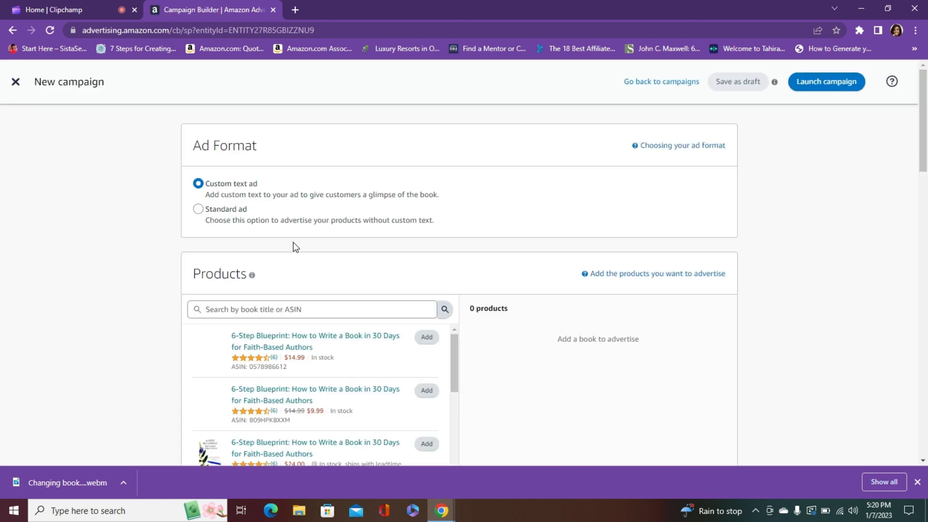
click(198, 215)
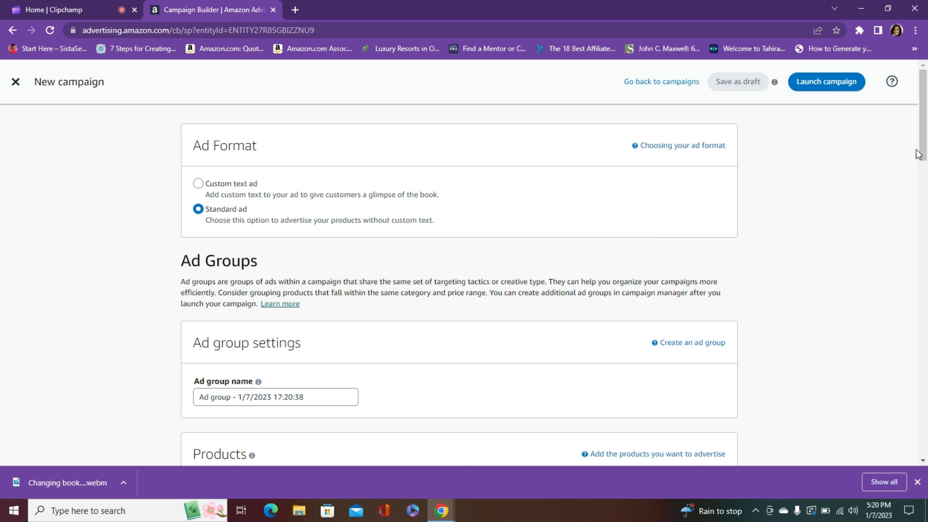
Name the ad group "Sale All Book in 2023"
drag(923, 148, 924, 185)
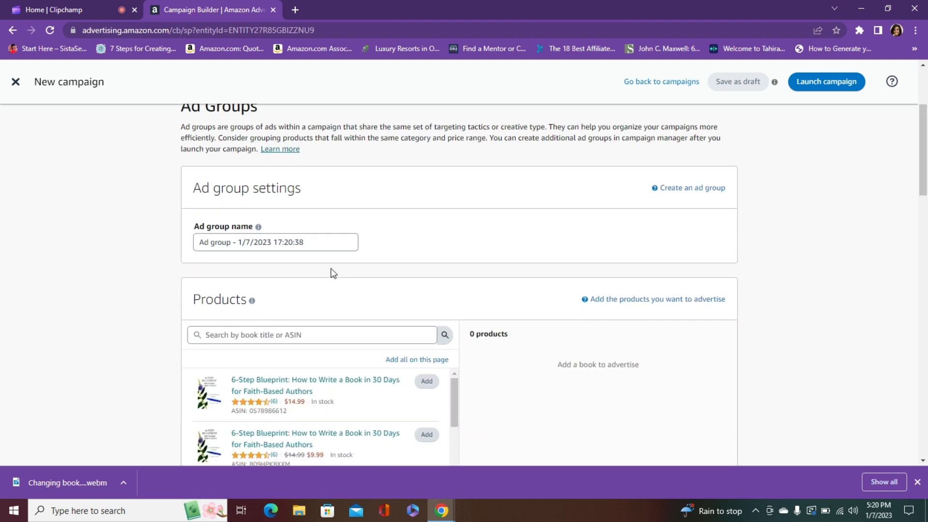
drag(321, 244, 157, 261)
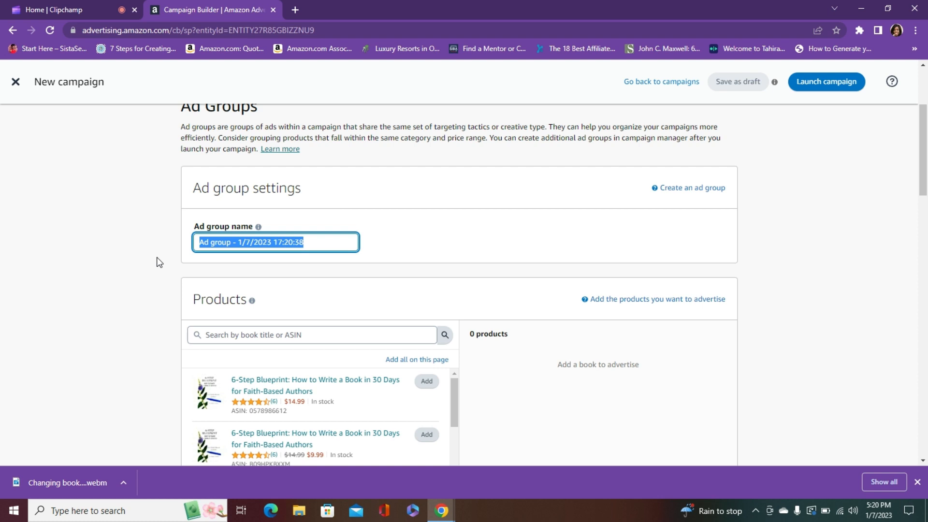
text(Sale All)
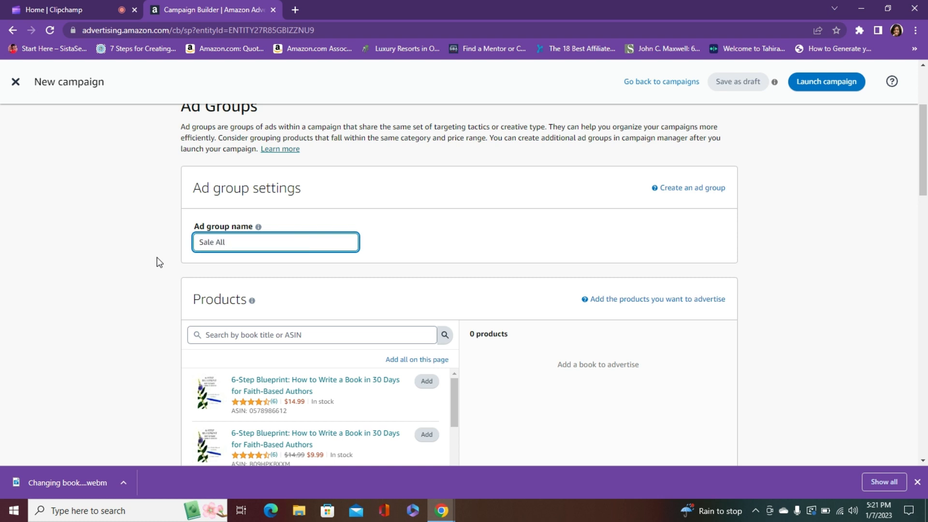
text( Book in 2023)
Add all books listed on the page to the products advertised in the campaign
drag(924, 160, 924, 206)
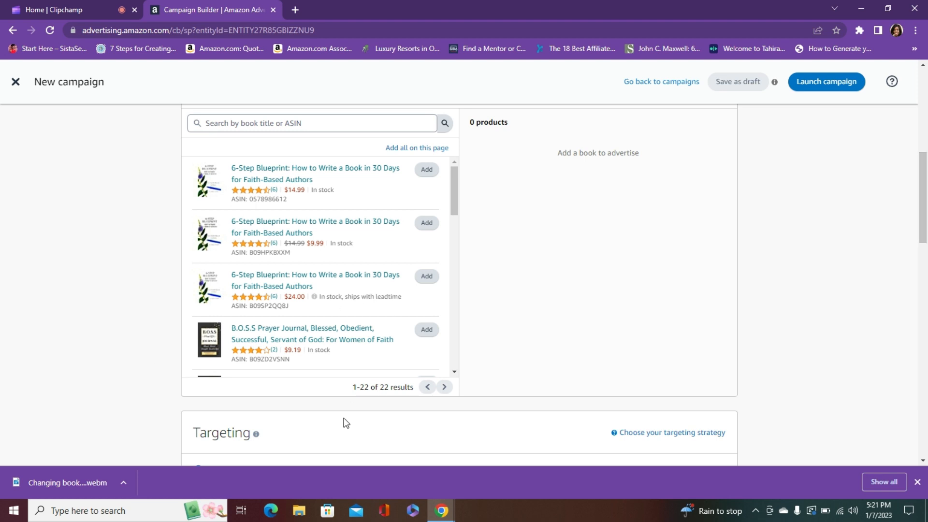
click(420, 149)
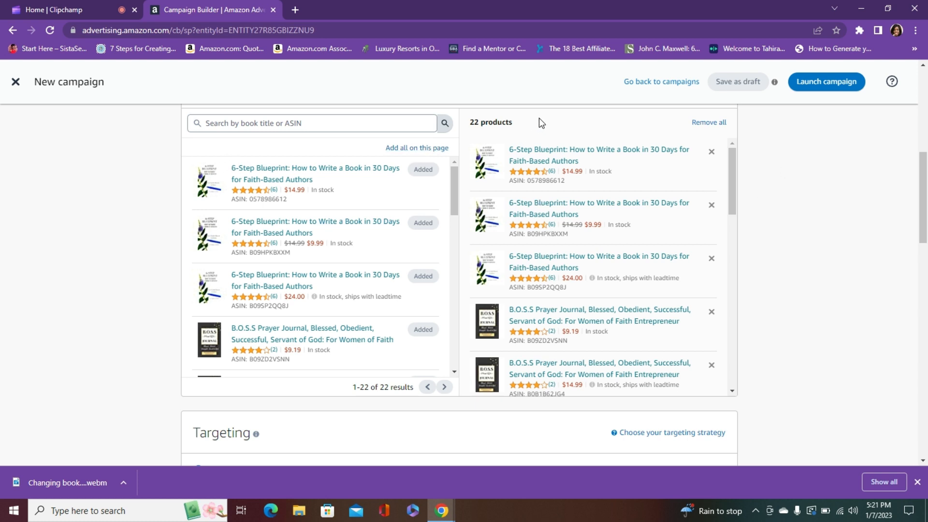
drag(922, 169, 921, 230)
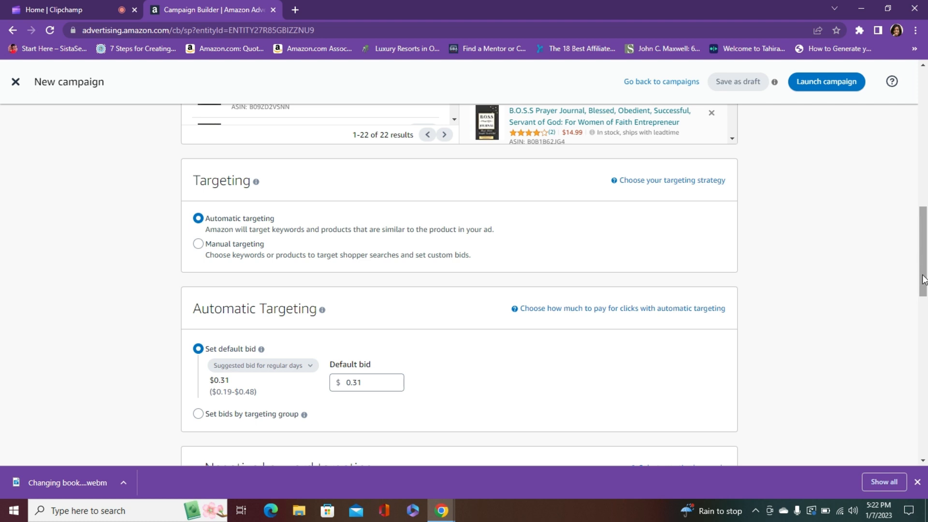
drag(923, 279, 923, 208)
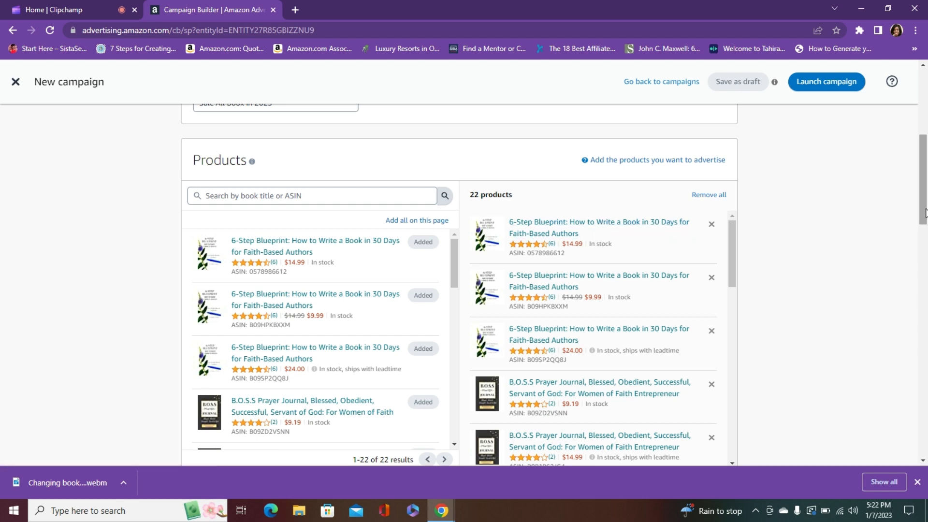
Set the default bid for automatic targeting to $0.25
drag(924, 215, 924, 258)
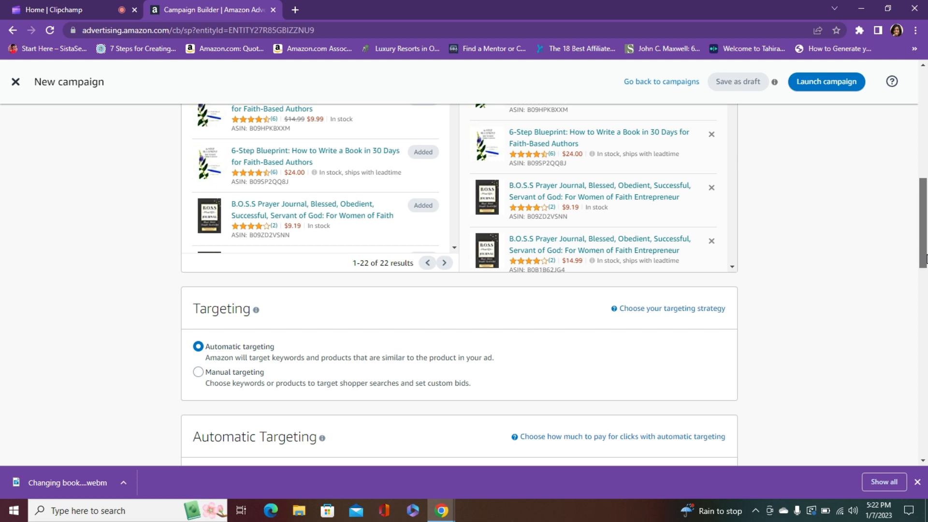
drag(924, 259, 926, 313)
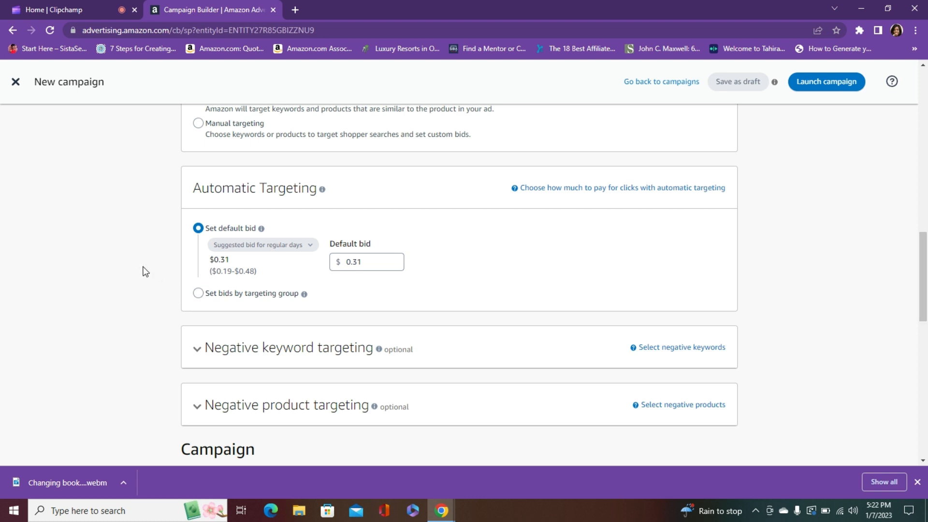
click(282, 245)
click(377, 261)
key(BackSpace)
key(BackSpace)
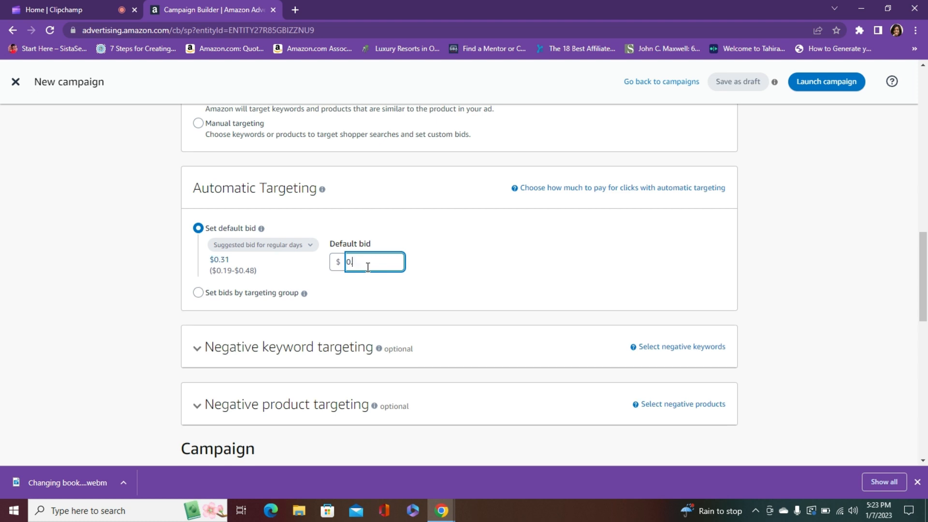
text(25)
click(459, 267)
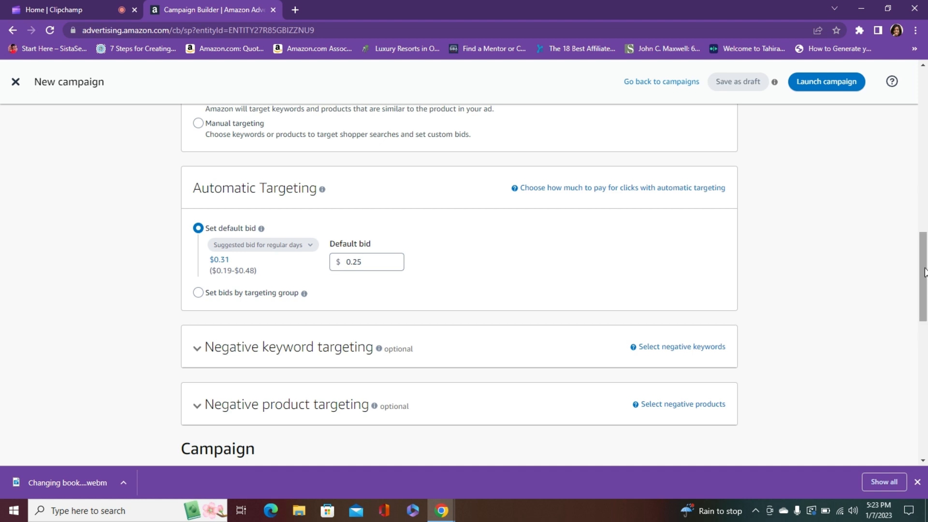
Set the campaign bidding strategy to "Dynamic bids - down only" and check that option's explanation
scroll(497, 263, down, 1)
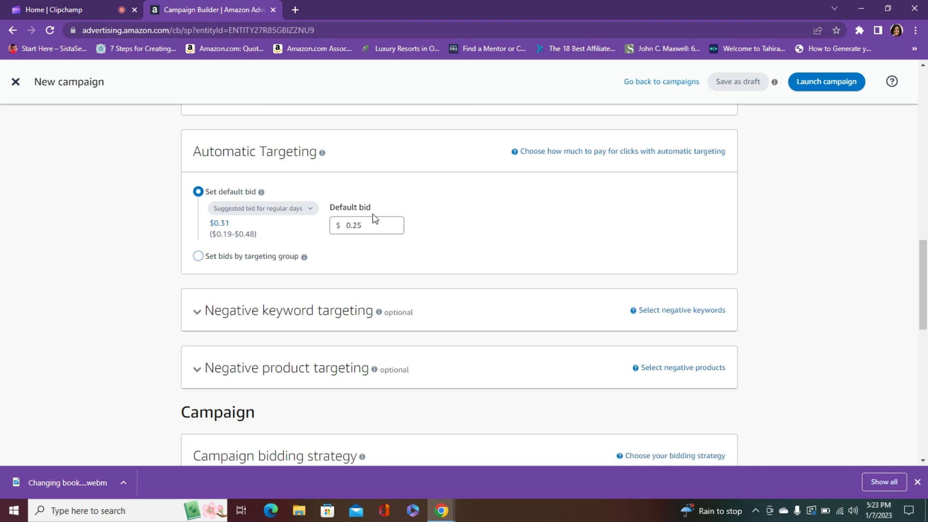
drag(921, 261, 922, 323)
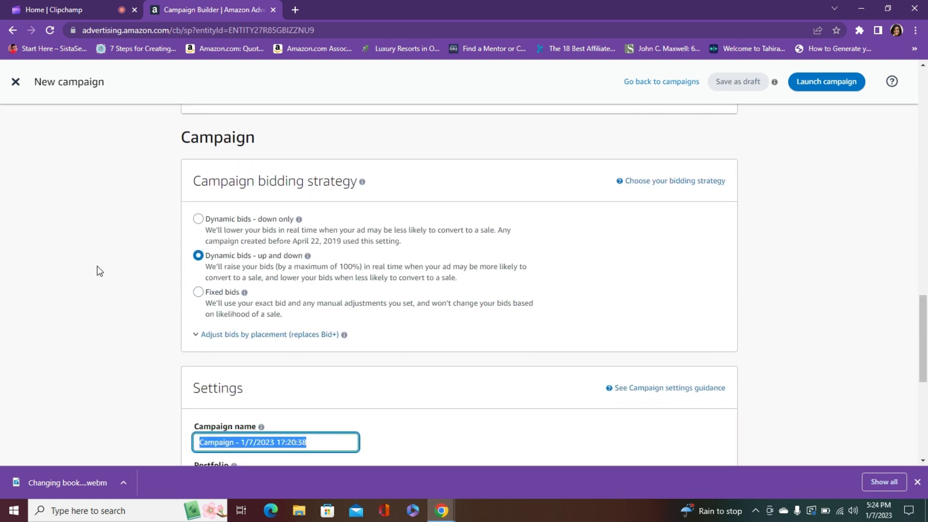
click(200, 221)
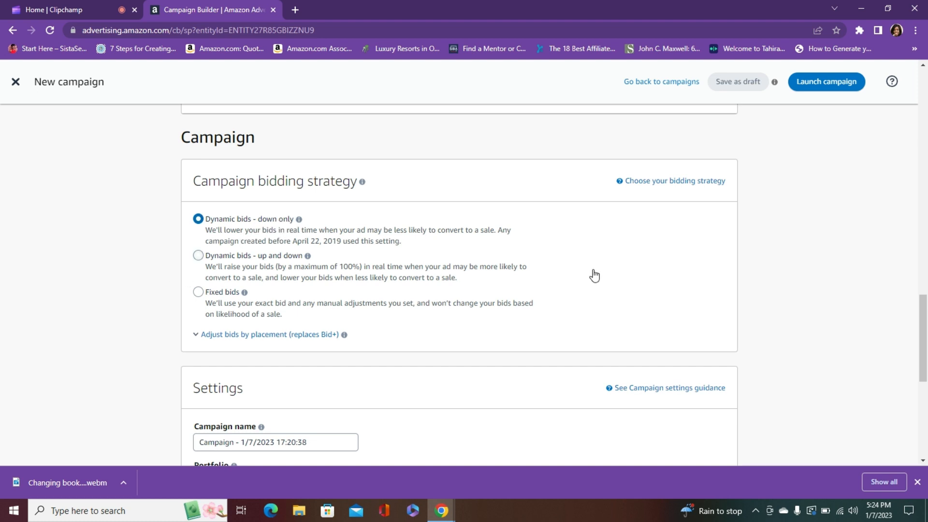
click(299, 219)
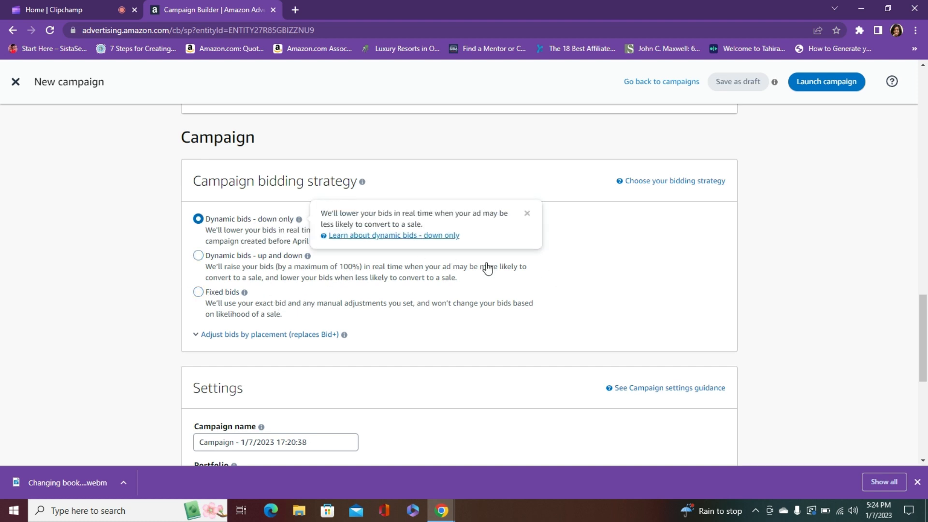
click(487, 268)
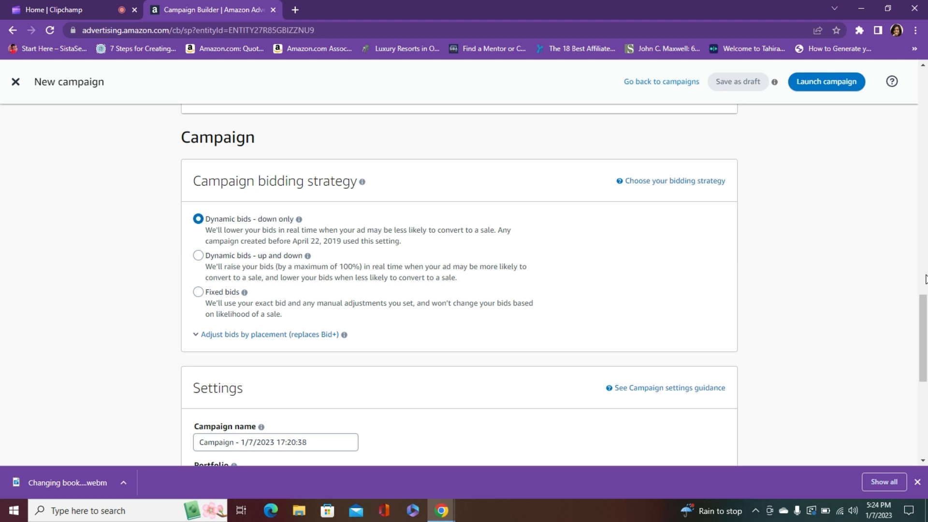
Set the daily budget in the campaign settings to $10
drag(921, 309, 920, 357)
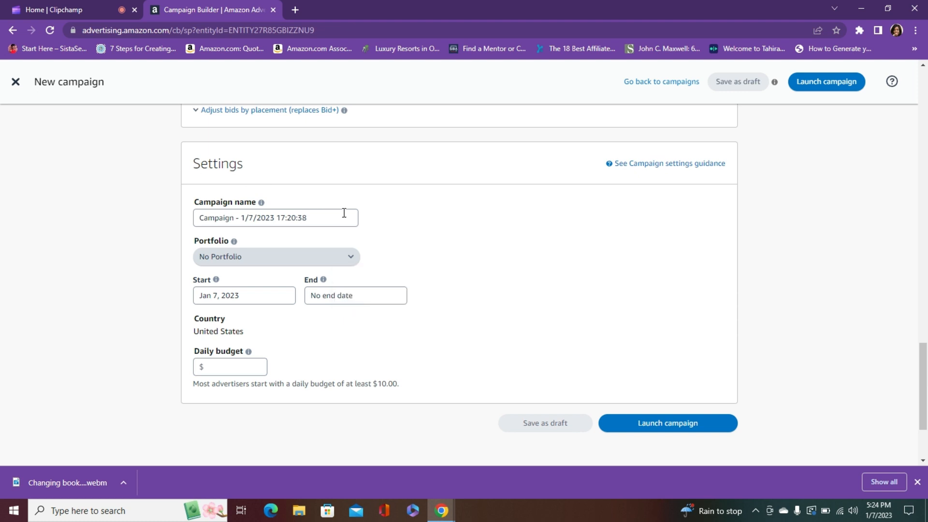
triple_click(328, 223)
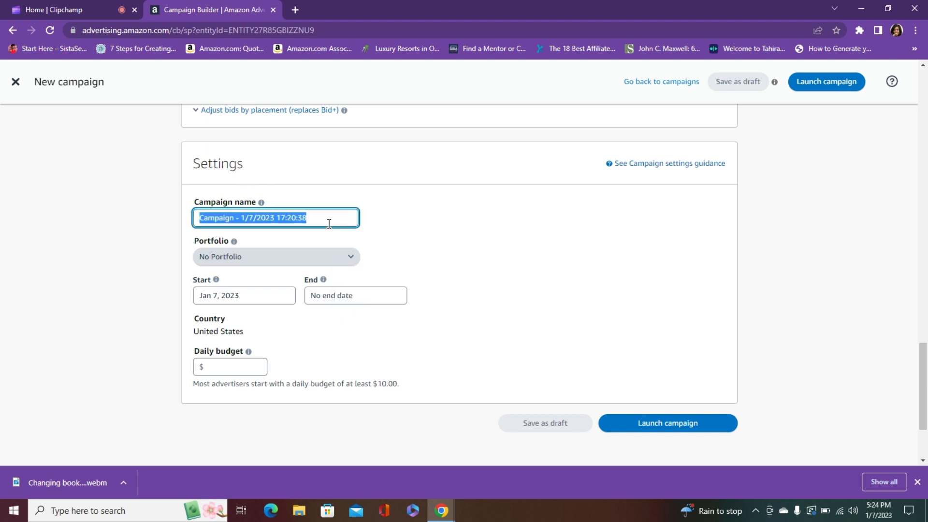
click(329, 223)
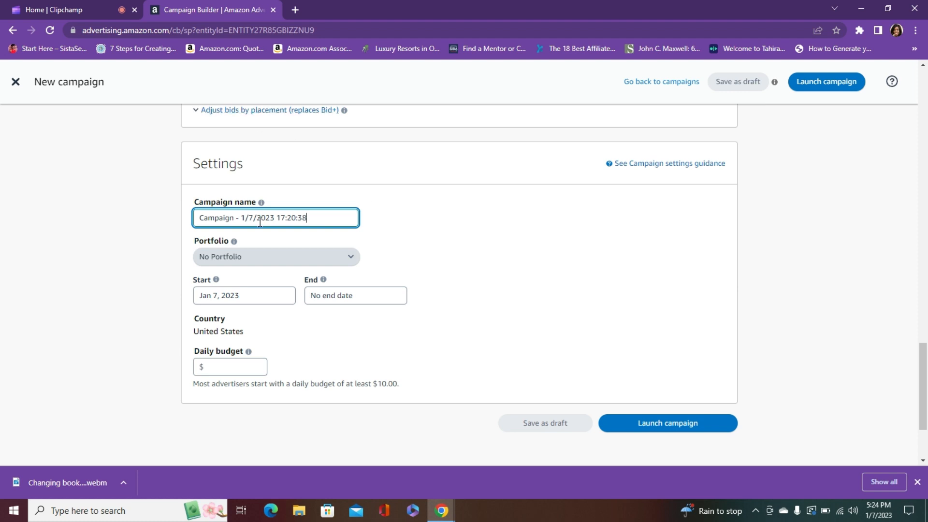
click(229, 368)
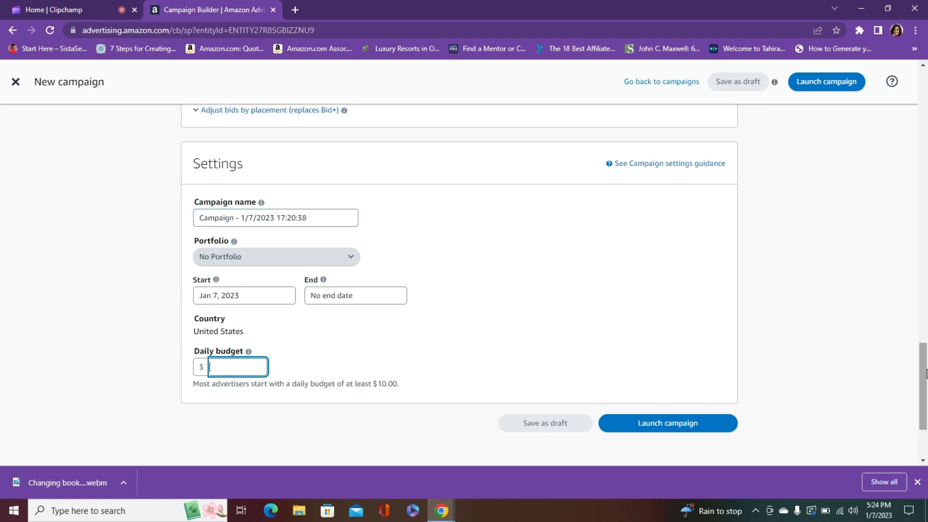
scroll(923, 380, down, 1)
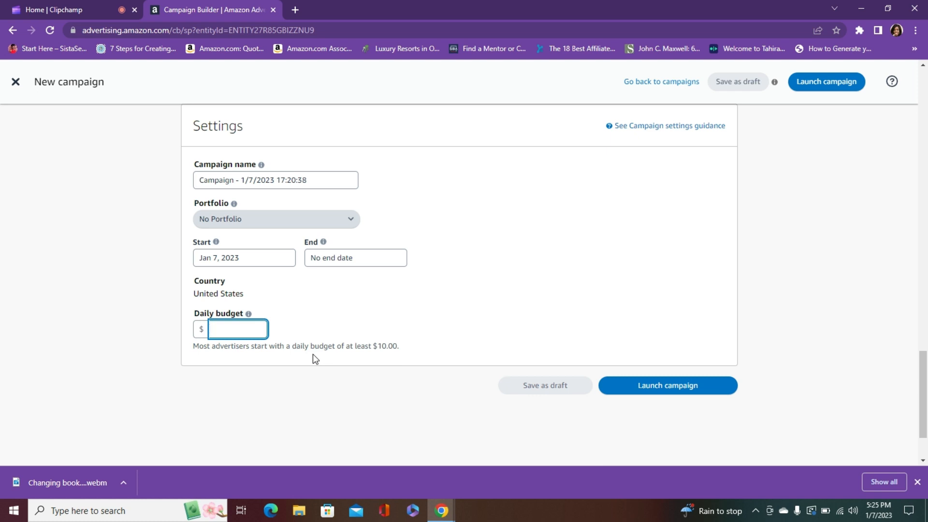
text(10)
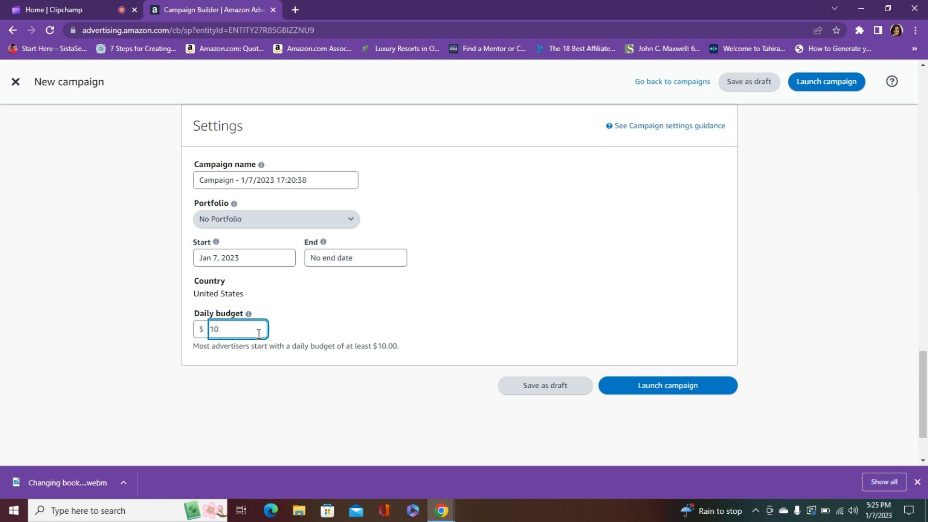
Review the new campaign's ad format, ad group, products, targeting, default bid, bidding strategy and budget settings from beginning to end
click(308, 298)
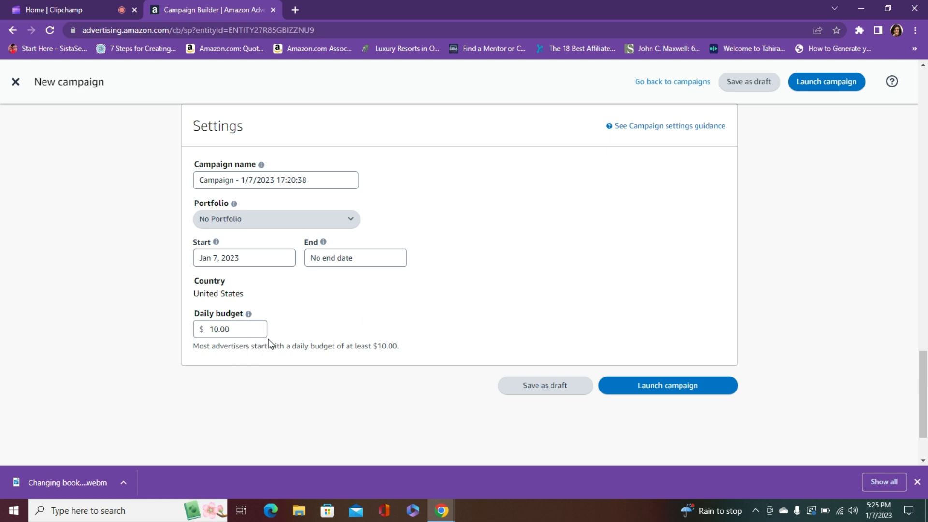
mouse_move(248, 314)
drag(925, 365, 926, 387)
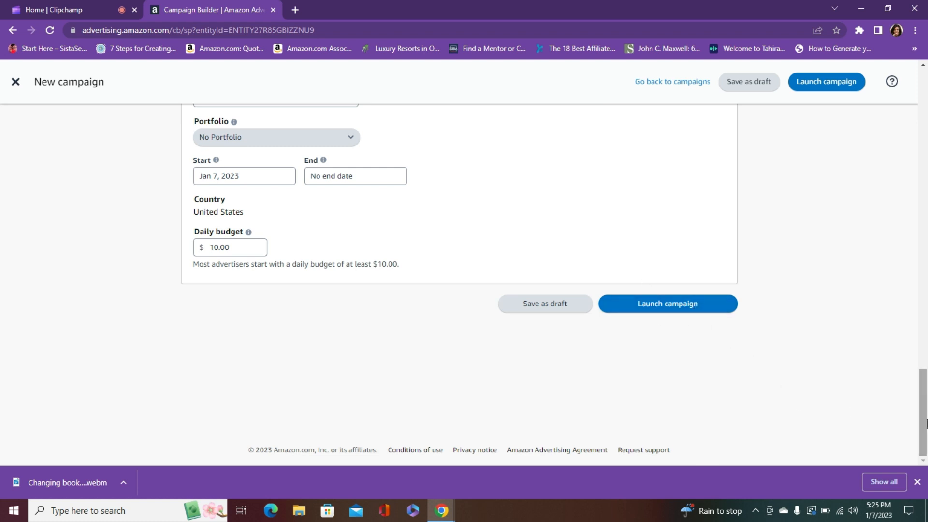
drag(925, 423, 925, 97)
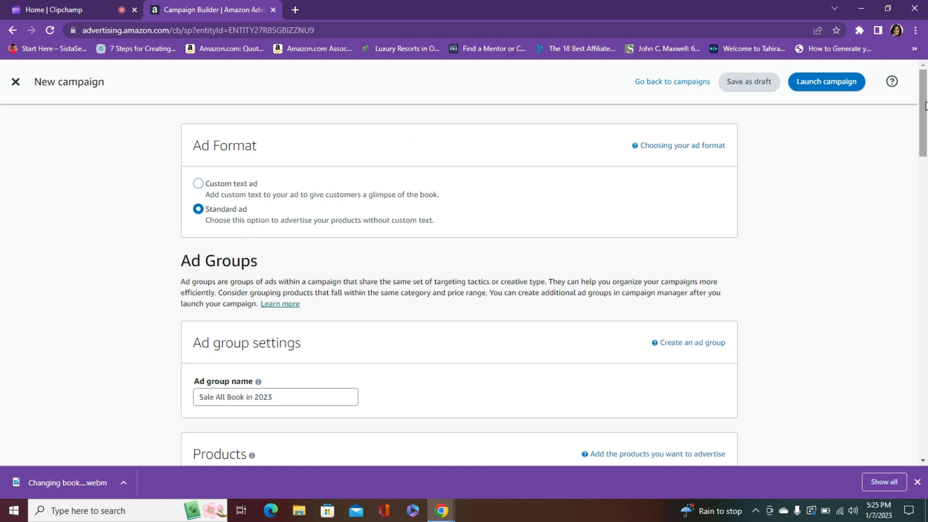
scroll(923, 139, down, 3)
scroll(922, 138, down, 5)
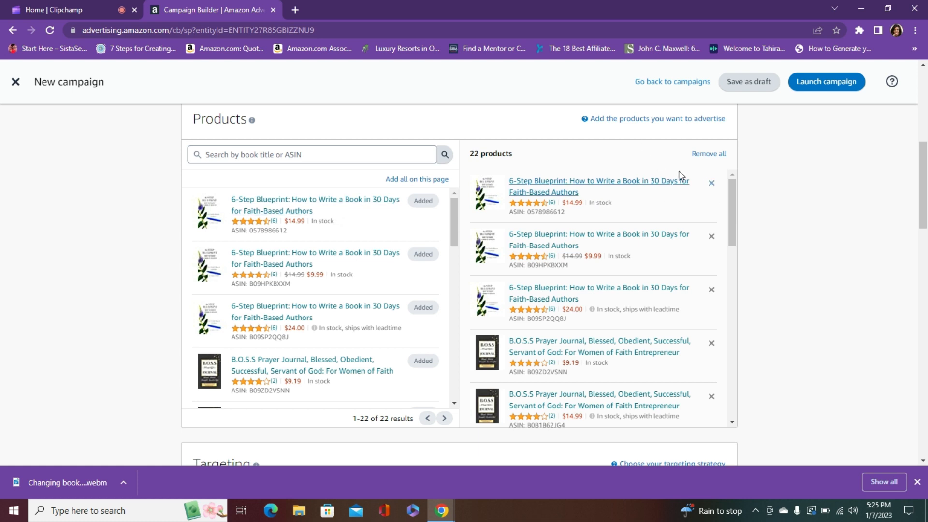
scroll(924, 234, down, 3)
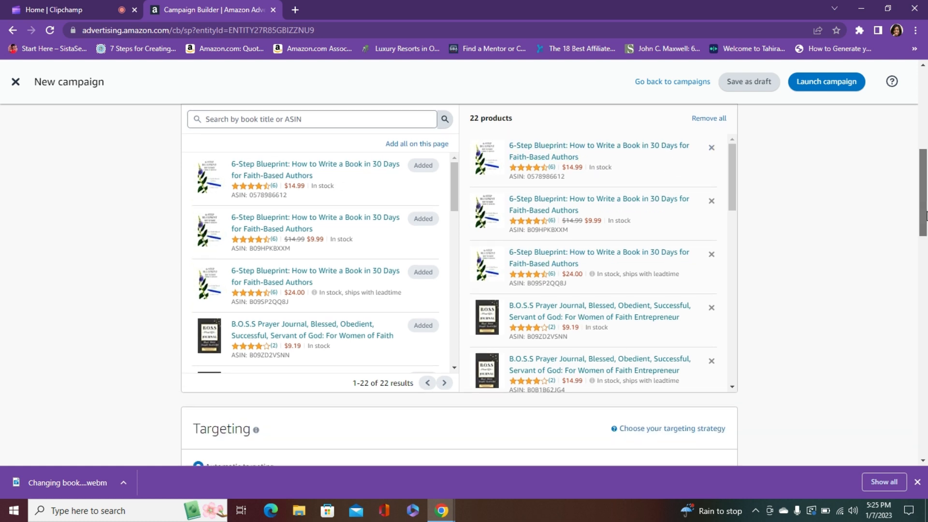
scroll(439, 328, down, 3)
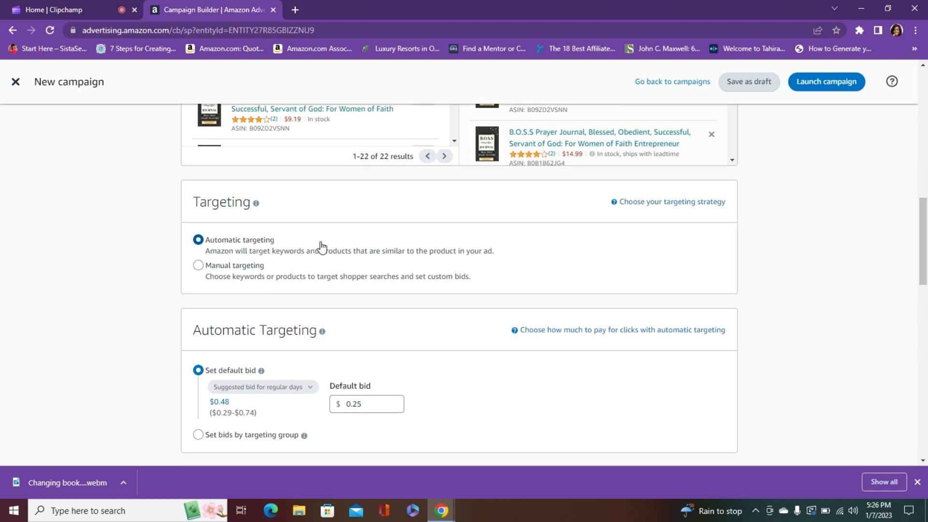
scroll(285, 307, down, 3)
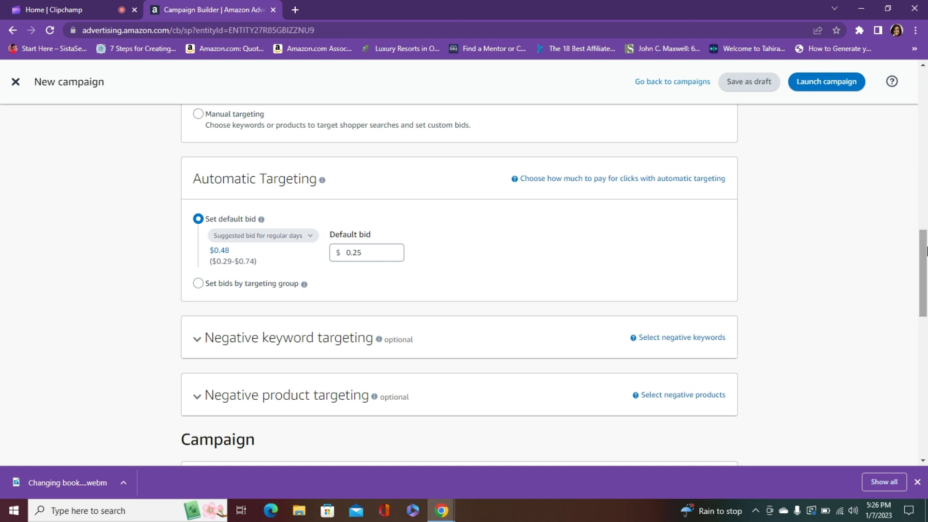
drag(925, 250, 926, 287)
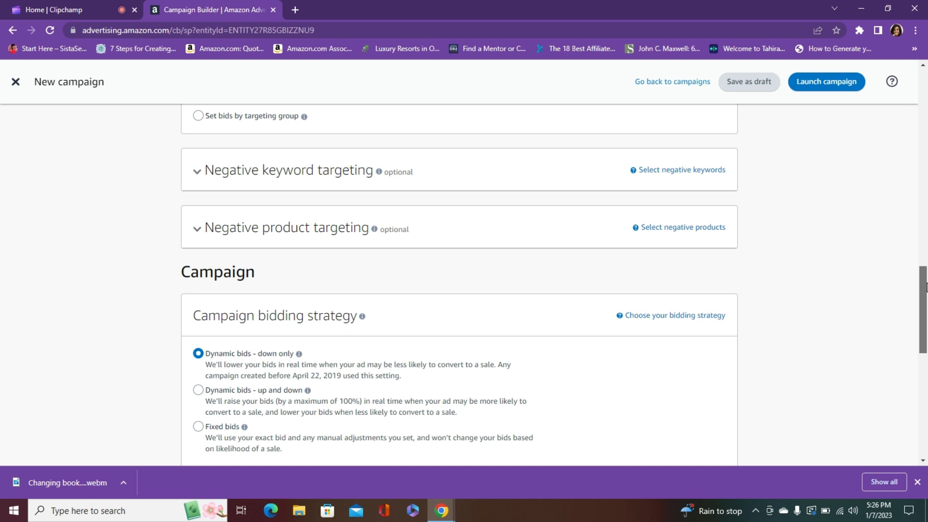
scroll(491, 289, down, 3)
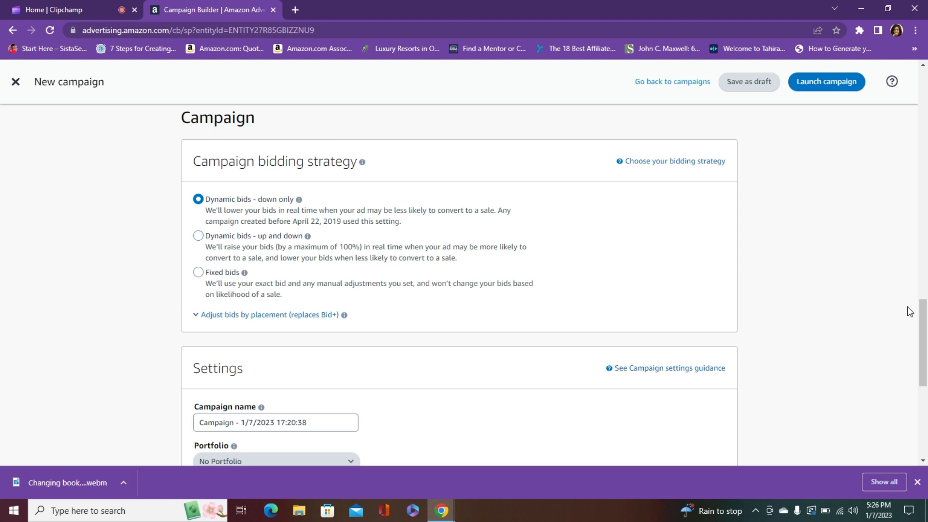
drag(924, 309, 925, 315)
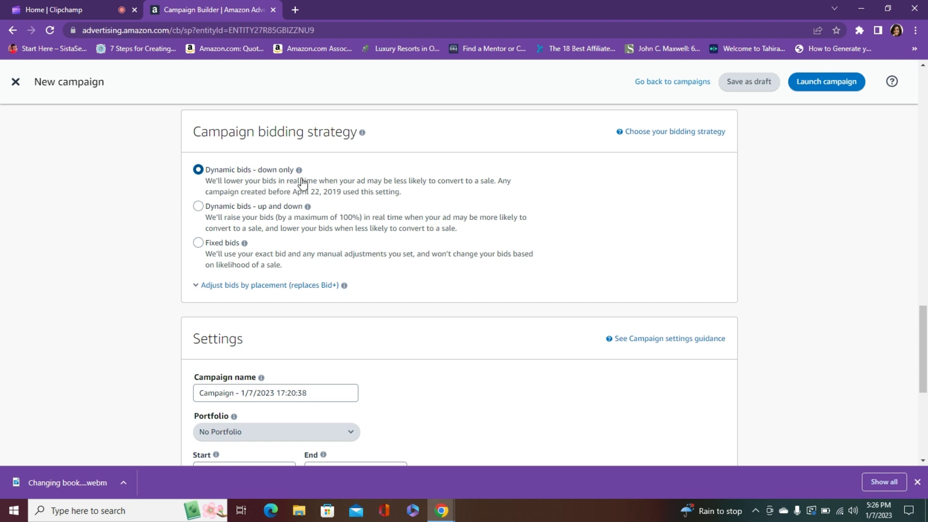
scroll(920, 396, down, 2)
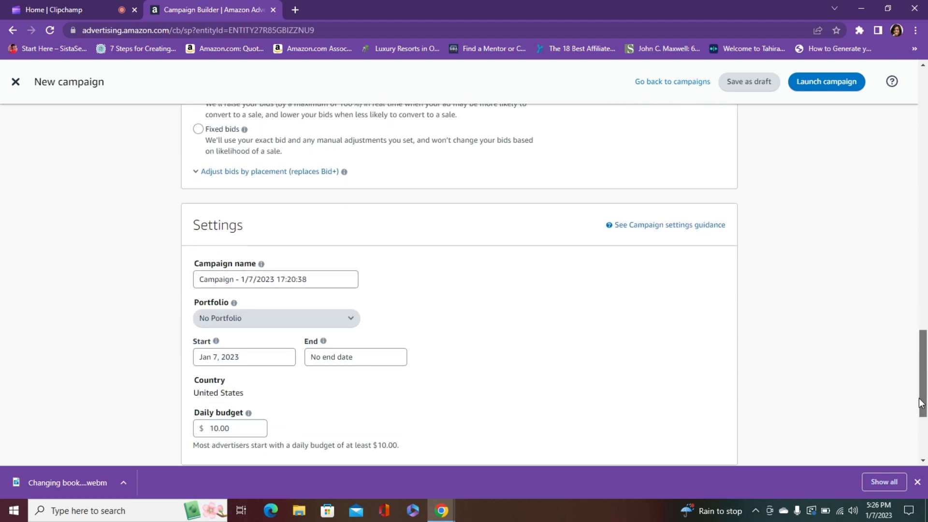
drag(920, 403, 919, 422)
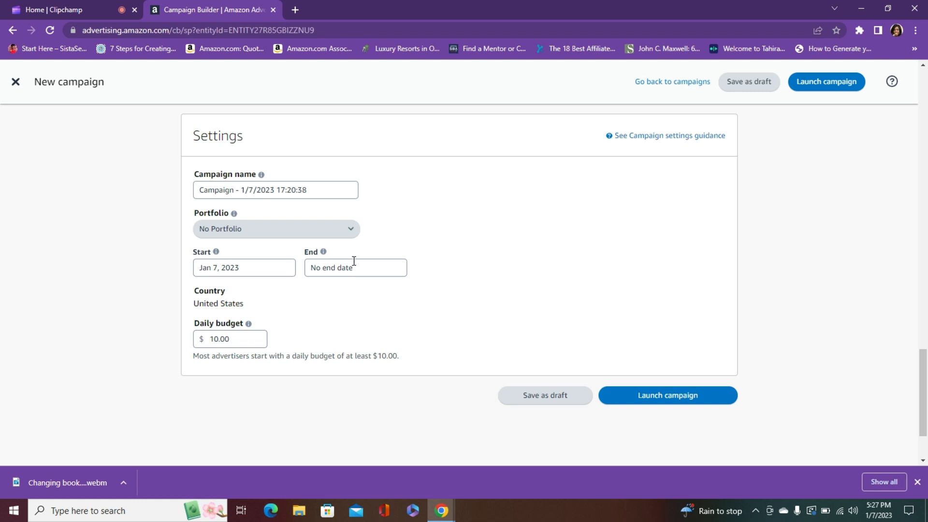
Launch the campaign and go to the campaign manager from its summary
drag(925, 381, 924, 386)
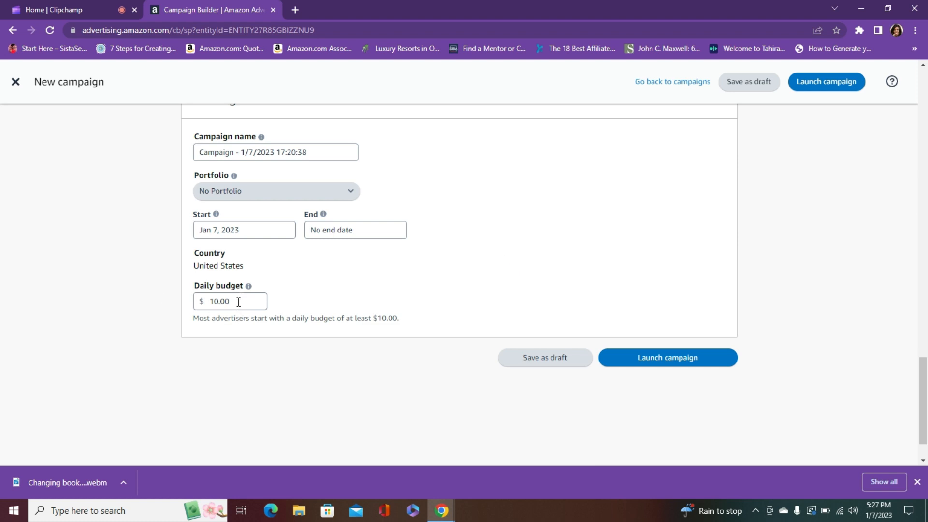
click(681, 366)
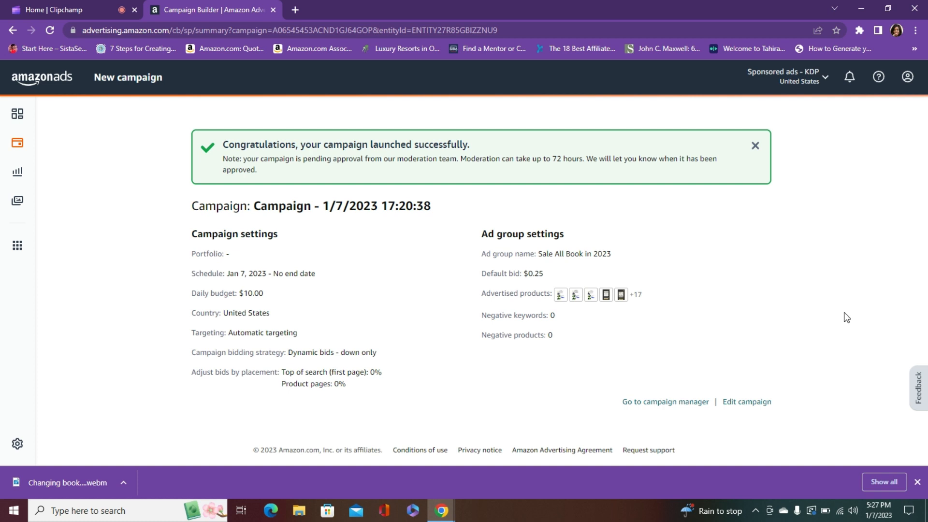
click(647, 404)
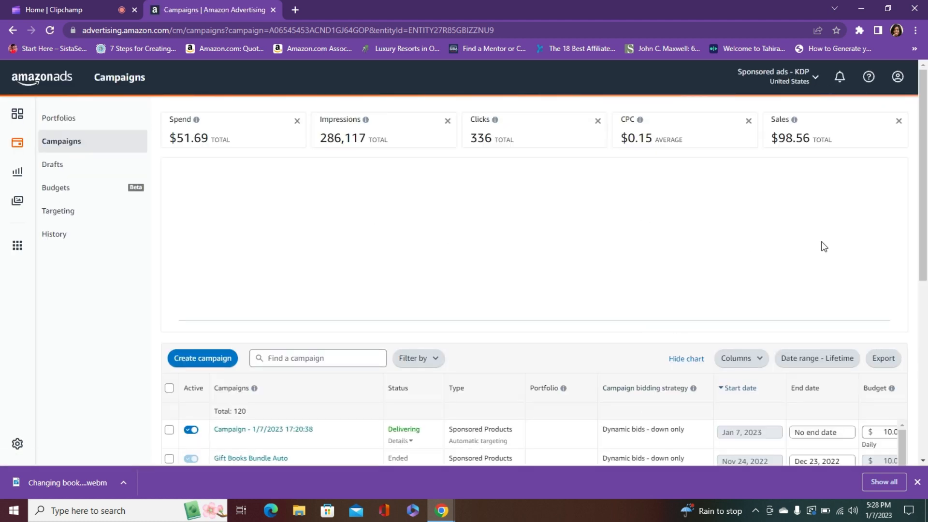
Pause the older campaigns "More book sales Aug 7" and "Lottery Campaign Auto 1" in the campaign list
scroll(570, 334, down, 2)
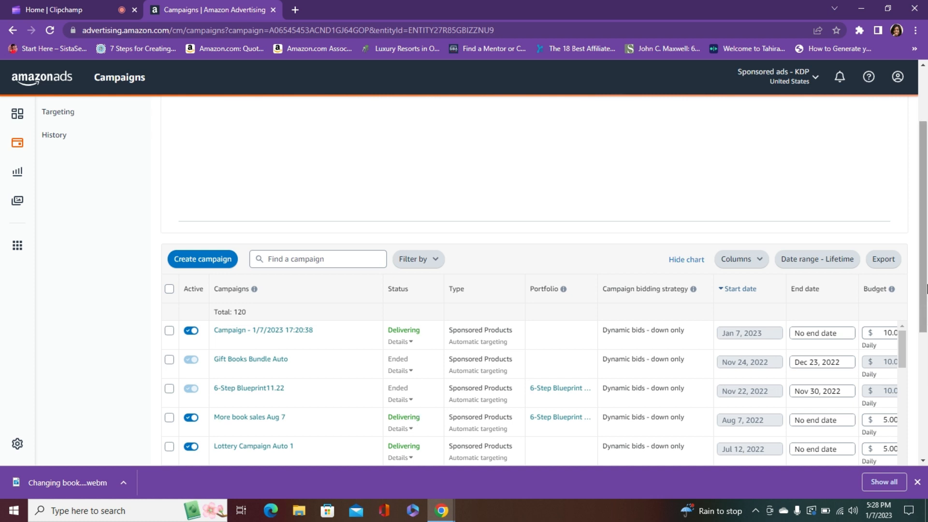
drag(924, 286, 925, 338)
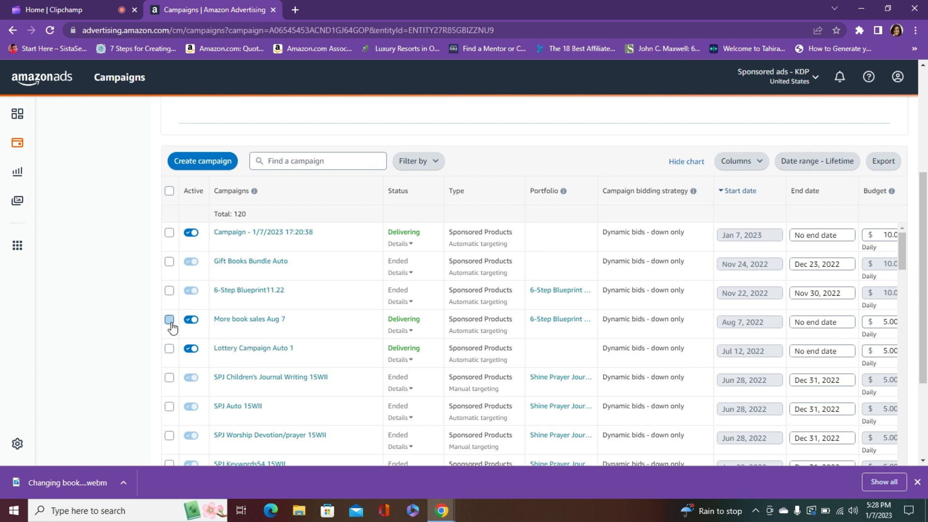
click(189, 320)
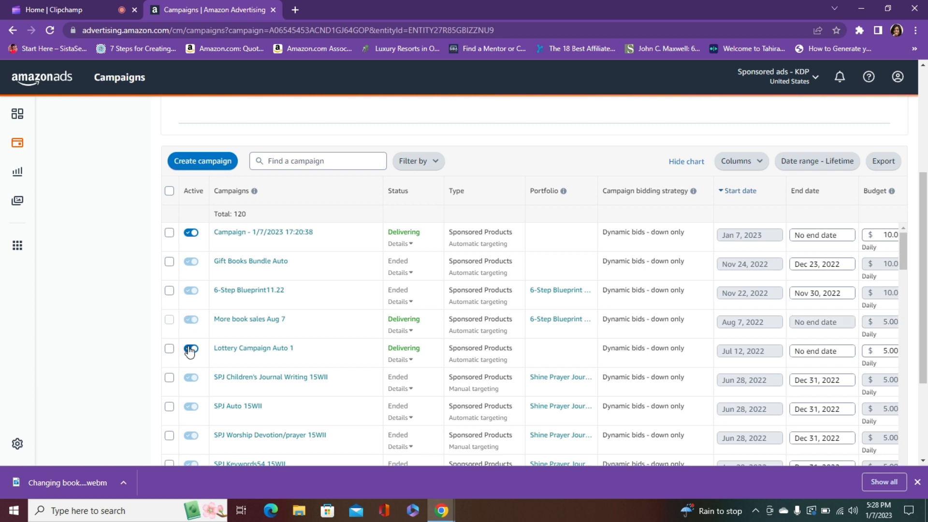
click(187, 350)
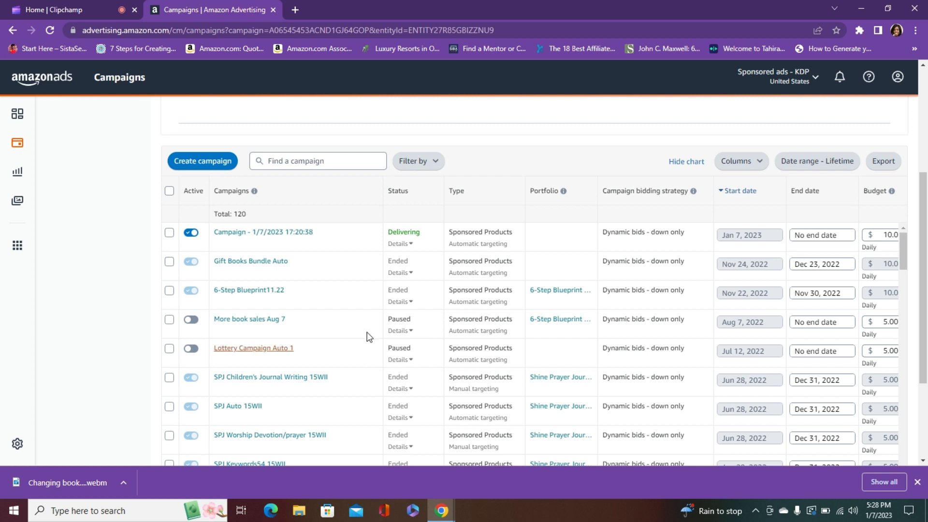
Look through the campaign list and check the explanation of the newly launched campaign's status
scroll(908, 309, down, 1)
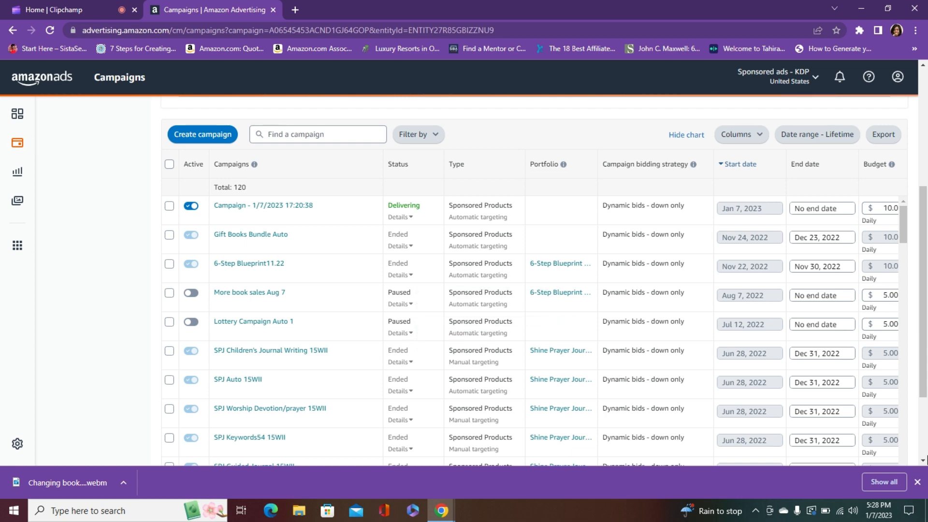
drag(923, 224, 926, 276)
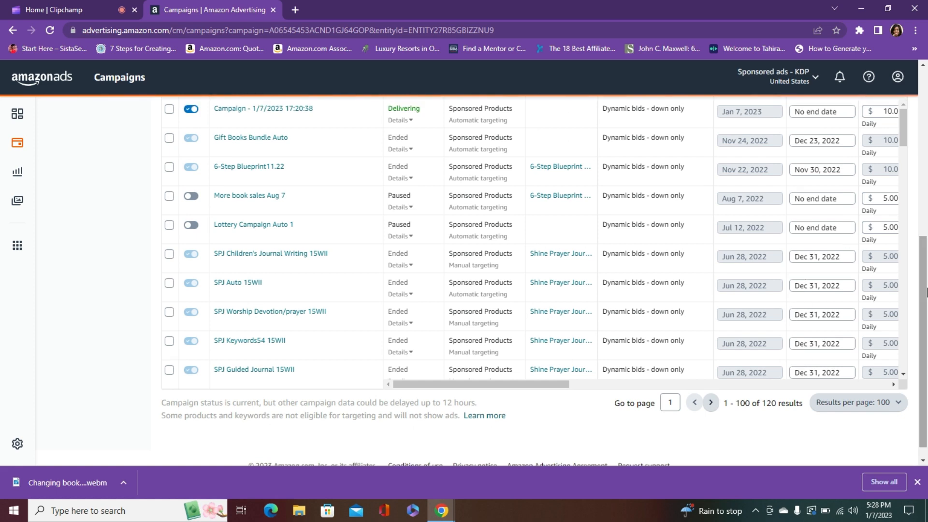
scroll(923, 304, up, 2)
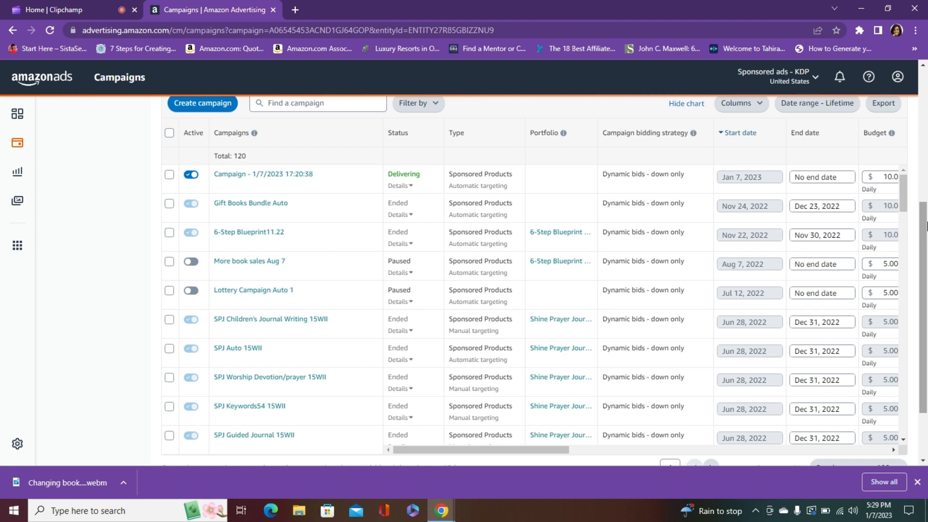
drag(926, 244, 925, 206)
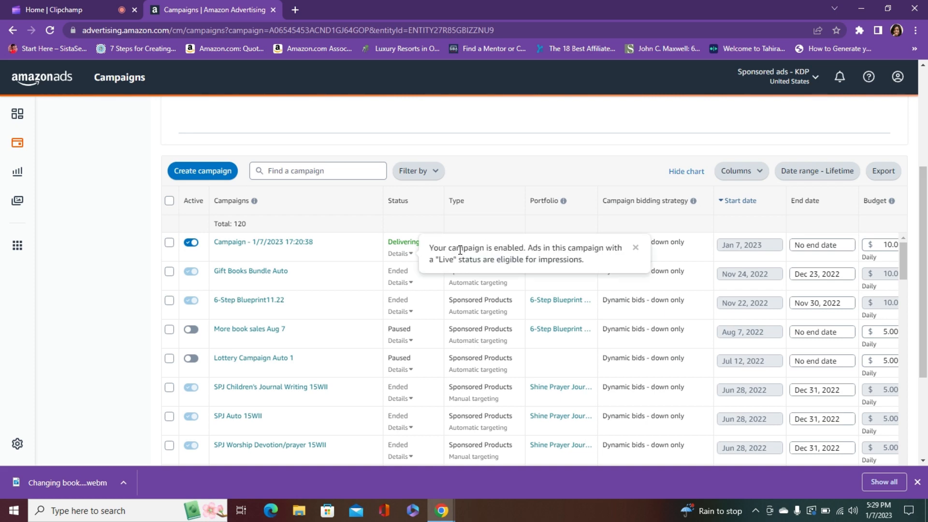
mouse_move(413, 243)
drag(925, 198, 925, 77)
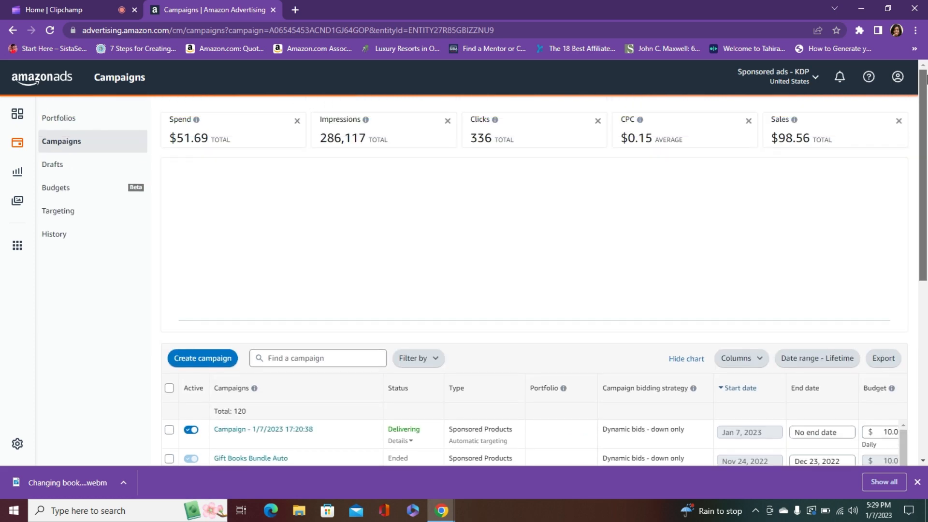